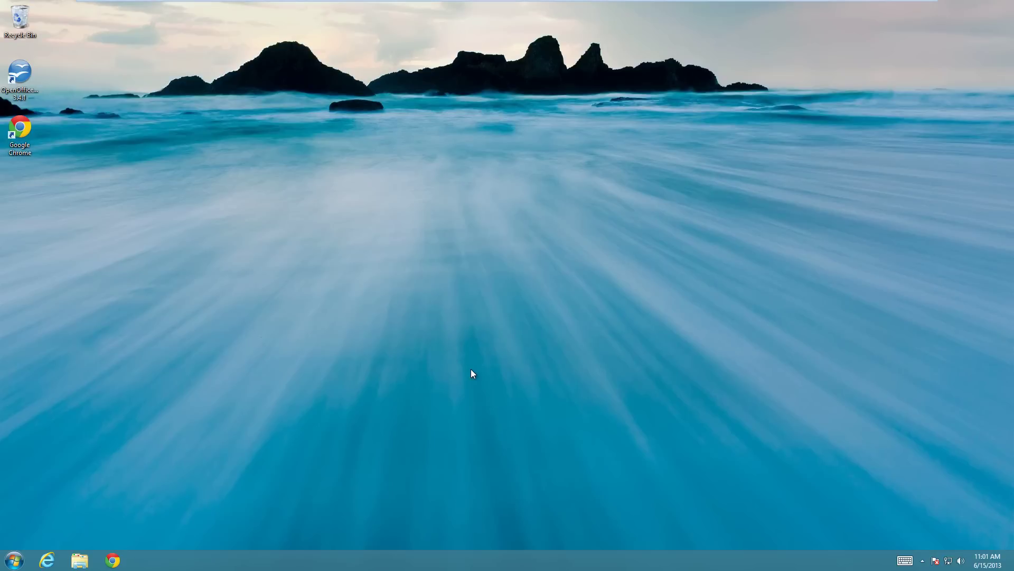
# Bring up the Classic Start menu from the Windows 8 desktop, closing and reopening it once.
pyautogui.press('super')
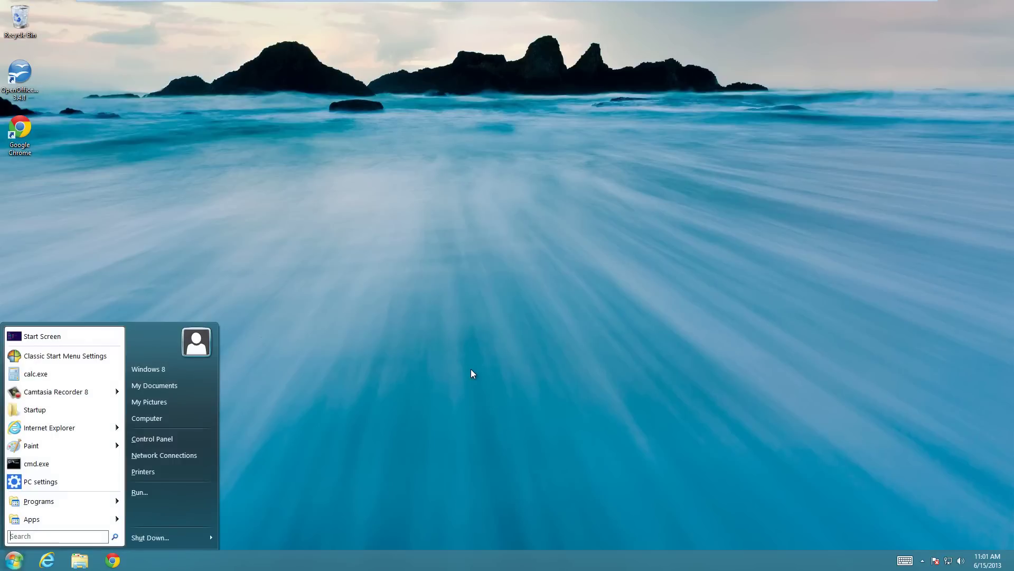
pyautogui.click(496, 312)
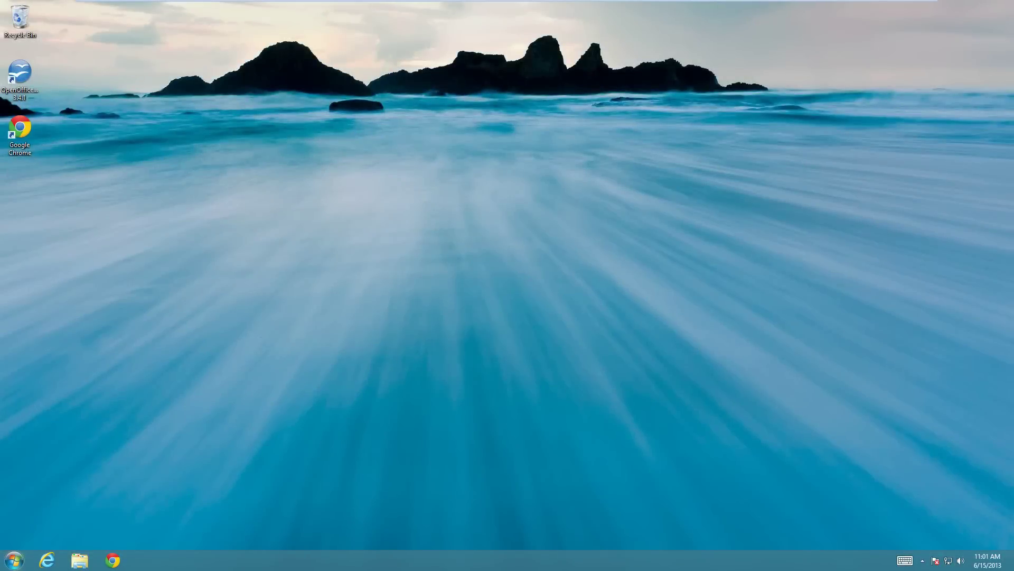
pyautogui.click(13, 560)
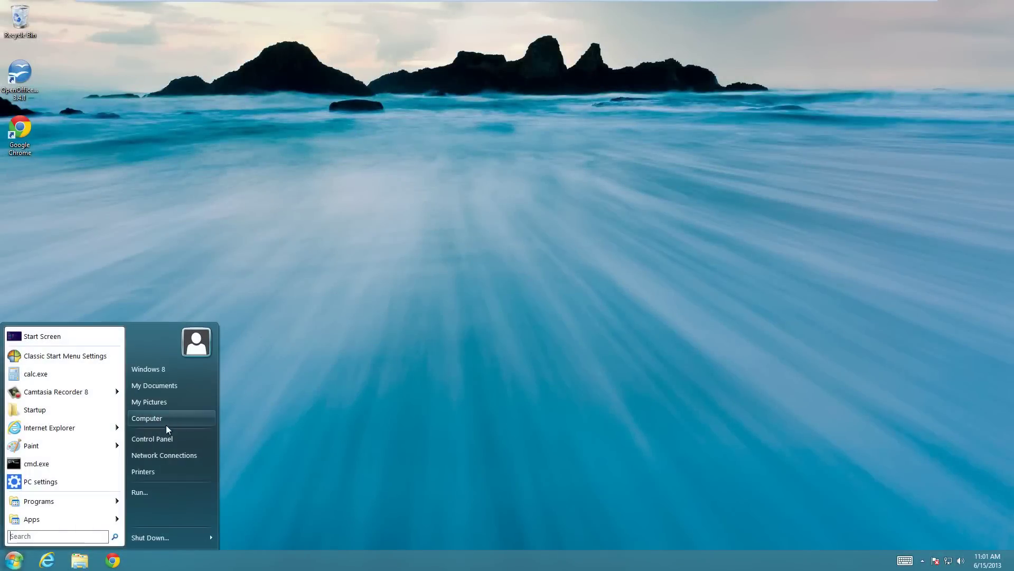
# Go from Computer to the Pictures library's Screenshots folder.
pyautogui.click(518, 315)
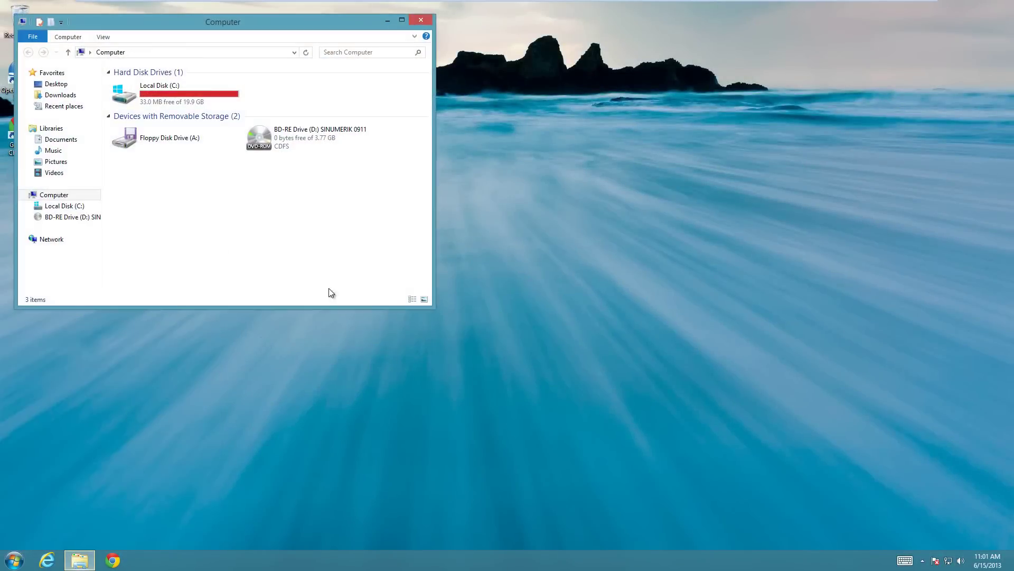
pyautogui.click(54, 163)
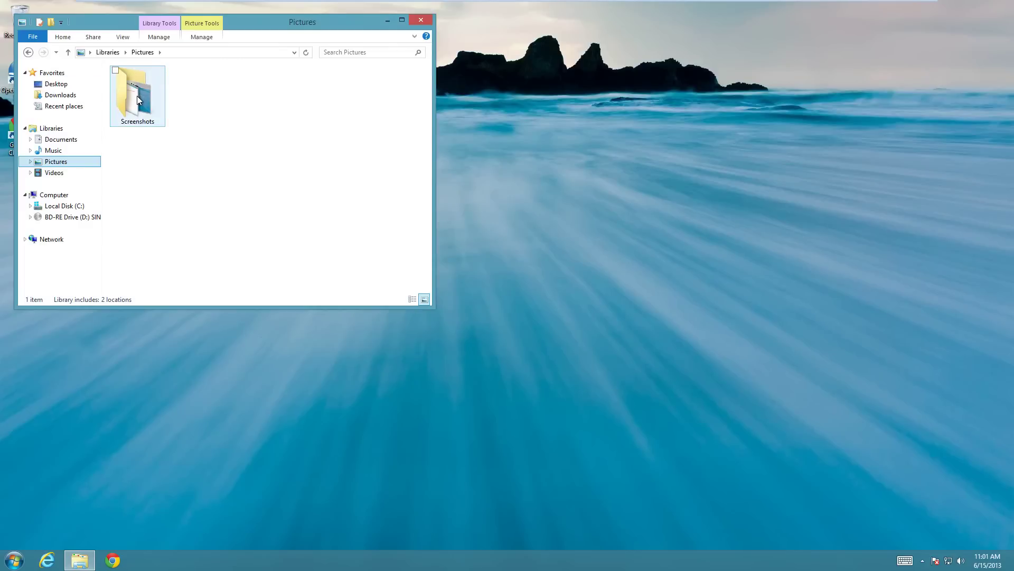
pyautogui.doubleClick(137, 96)
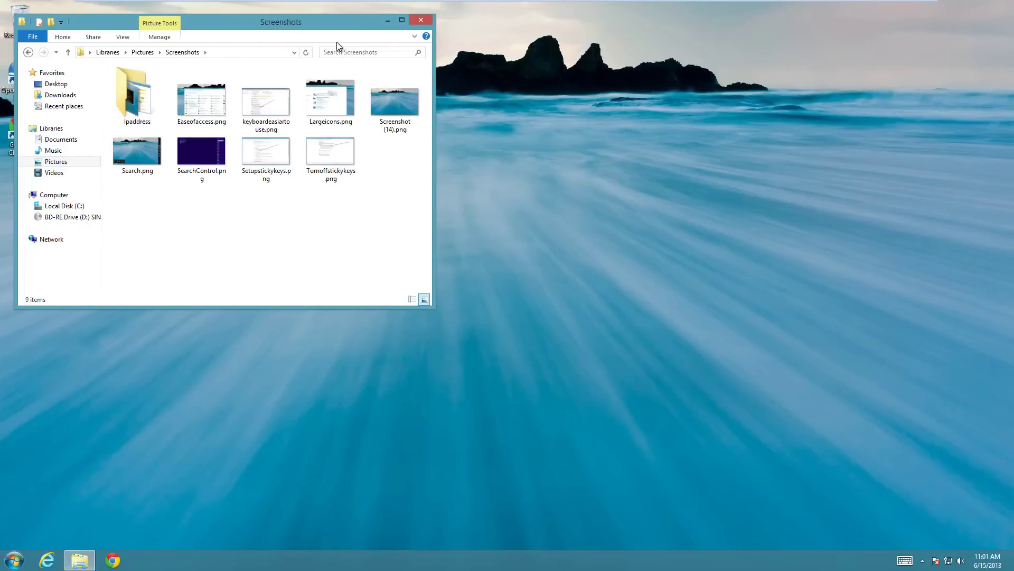
# Move the Screenshots window toward the desktop's middle and right-click Screenshot (14).png.
pyautogui.moveTo(331, 23); pyautogui.dragTo(343, 79)
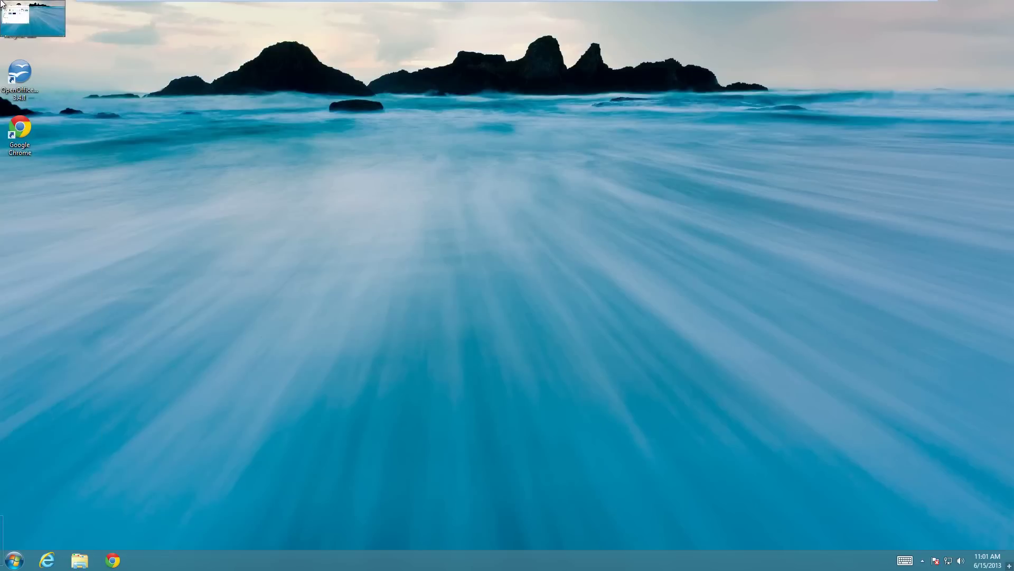
pyautogui.click(10, 10)
pyautogui.click(428, 250)
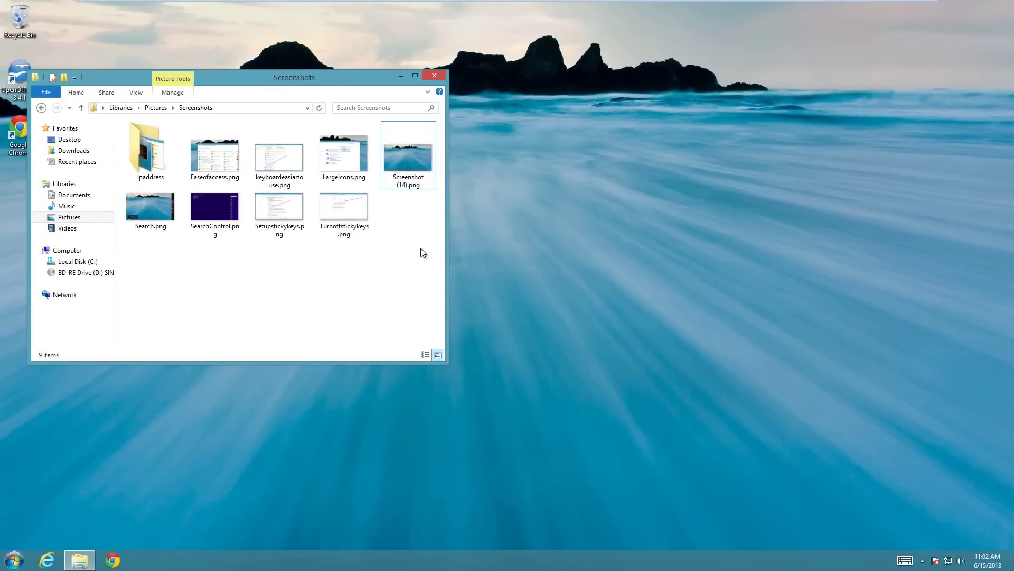
pyautogui.moveTo(325, 78); pyautogui.dragTo(476, 184)
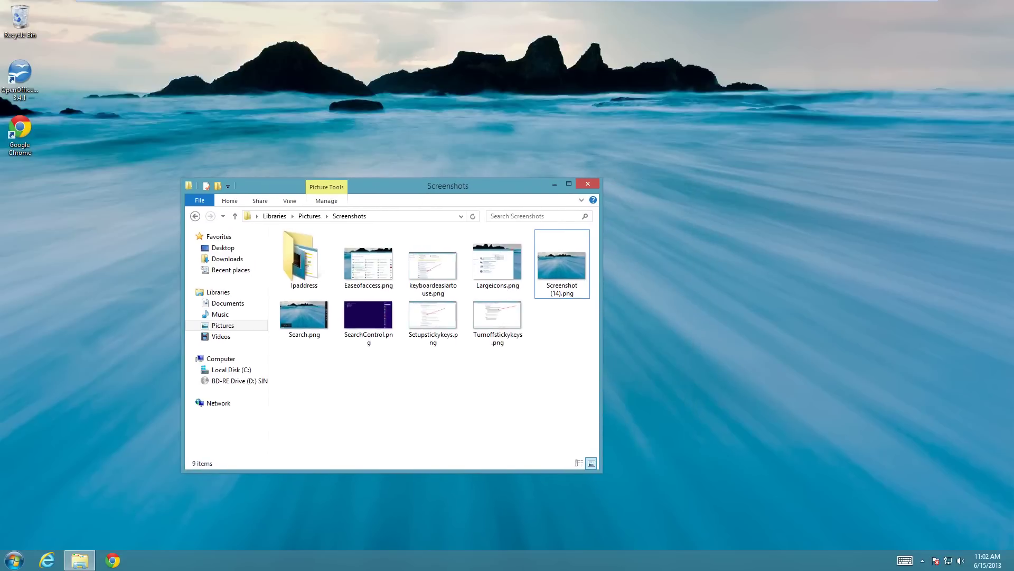
pyautogui.moveTo(567, 261)
pyautogui.rightClick(558, 267)
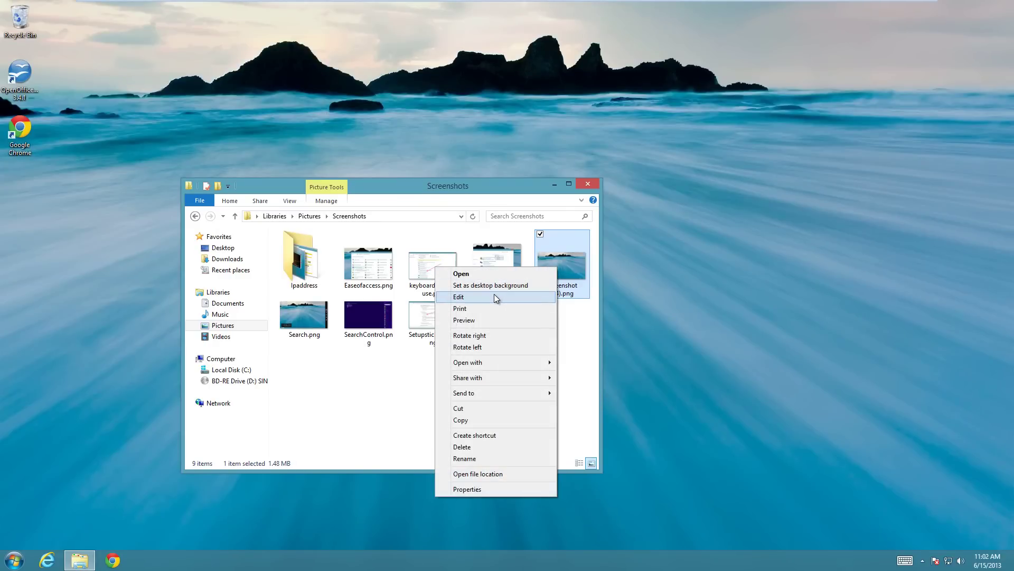
# Edit Screenshot (14).png in Paint, launch a blank Paint from Windows Accessories, and start File > Open.
pyautogui.click(495, 297)
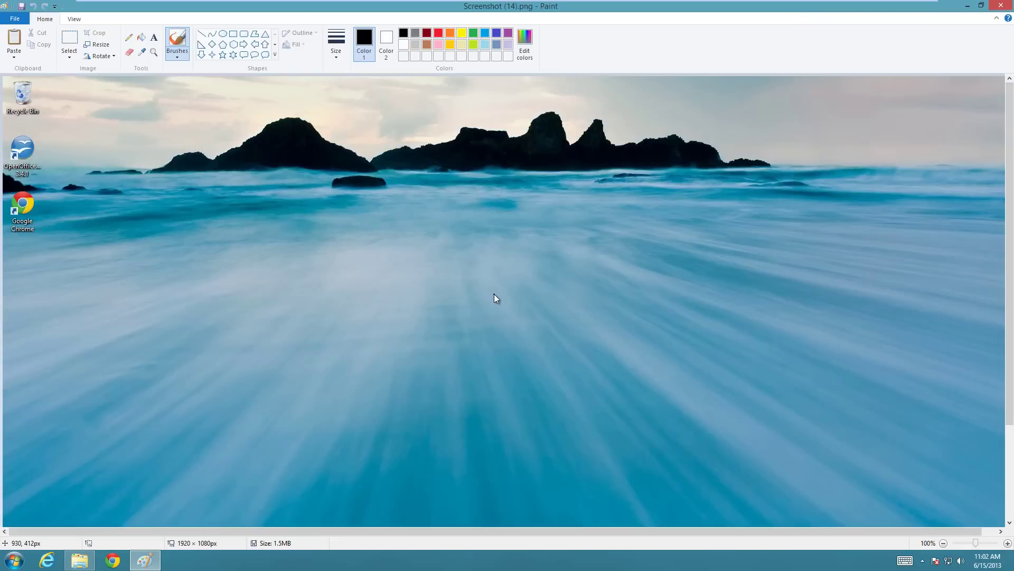
pyautogui.moveTo(491, 2)
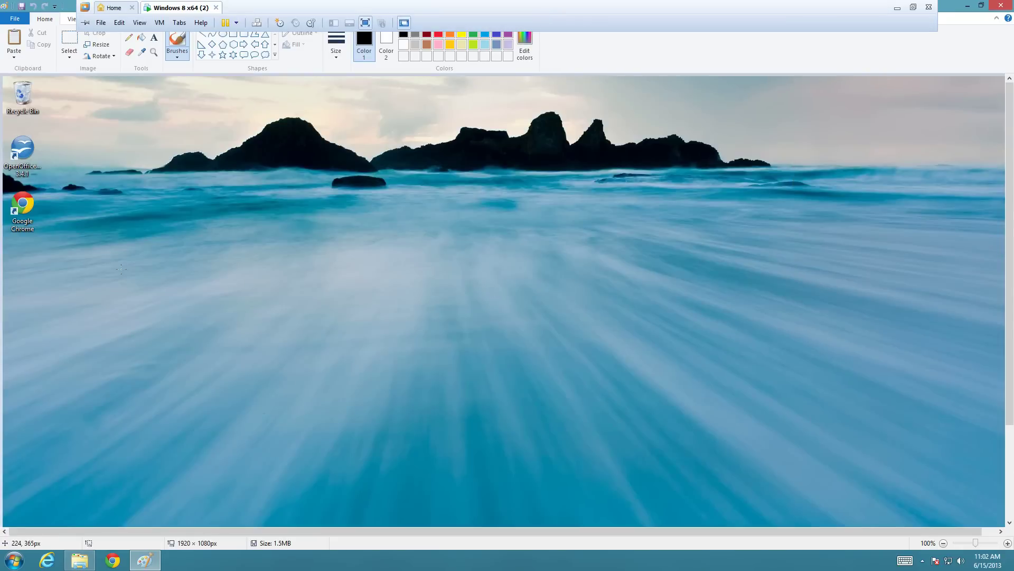
pyautogui.click(14, 560)
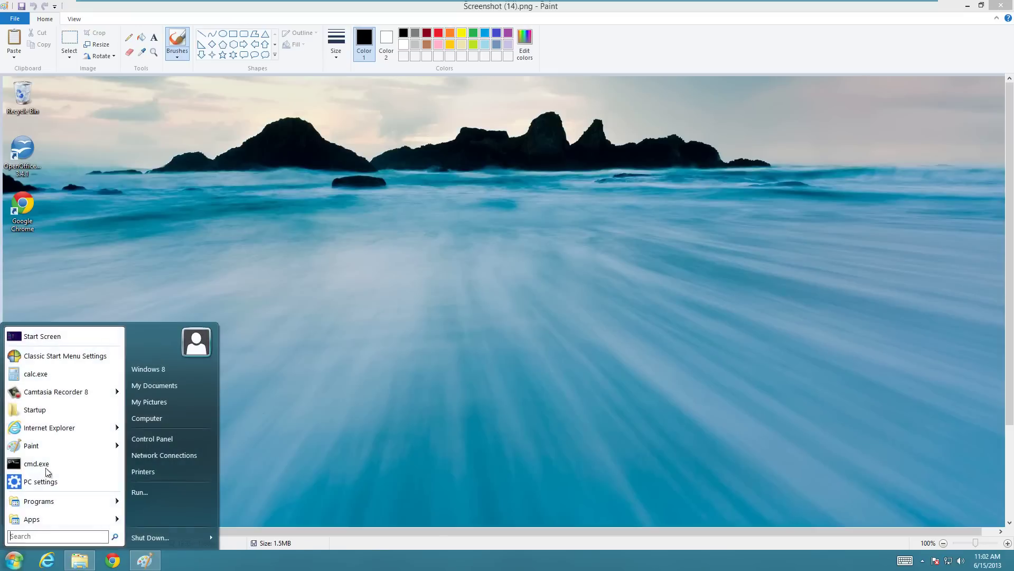
pyautogui.moveTo(48, 502)
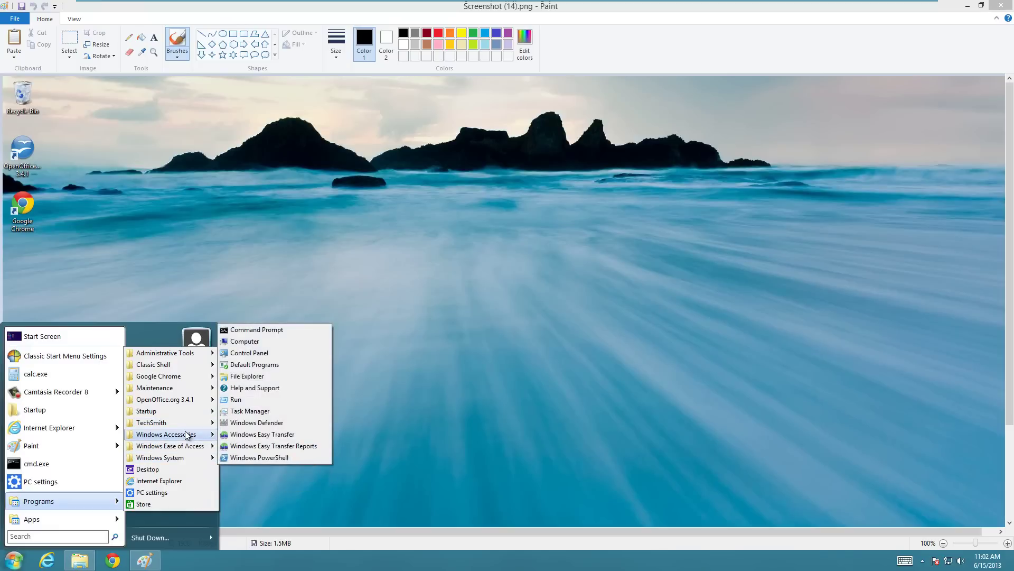
pyautogui.moveTo(186, 435)
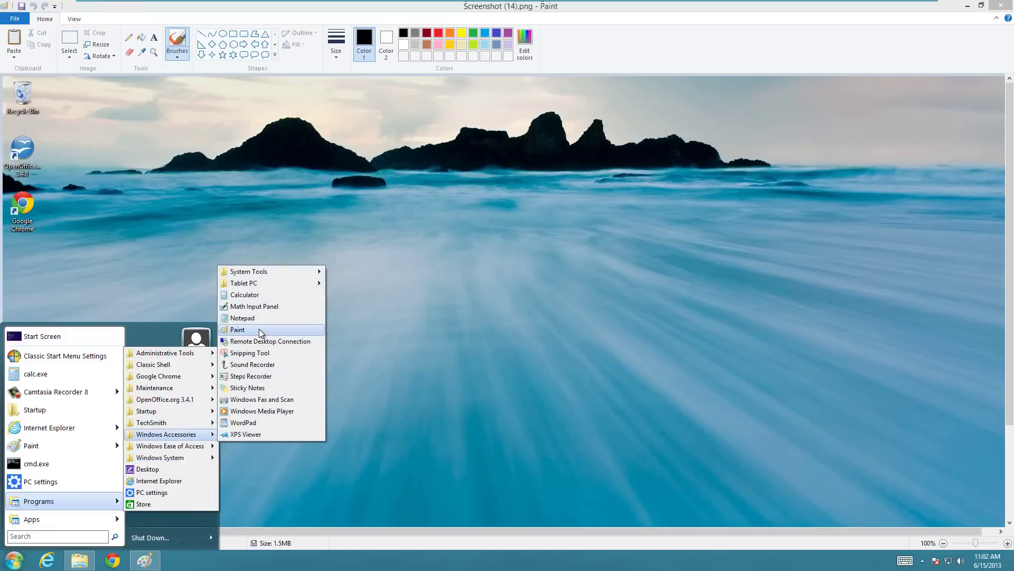
pyautogui.click(259, 330)
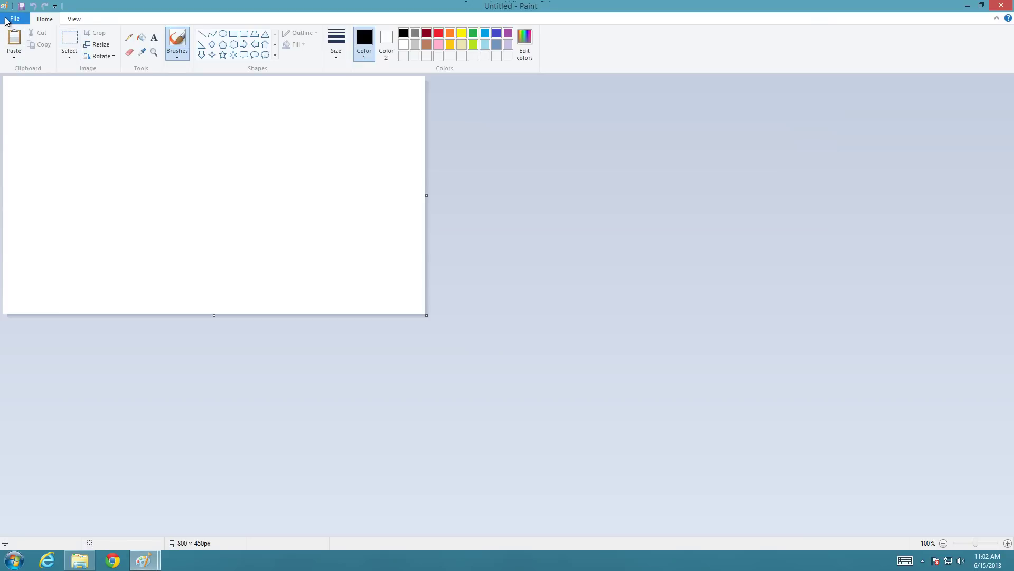
pyautogui.click(12, 18)
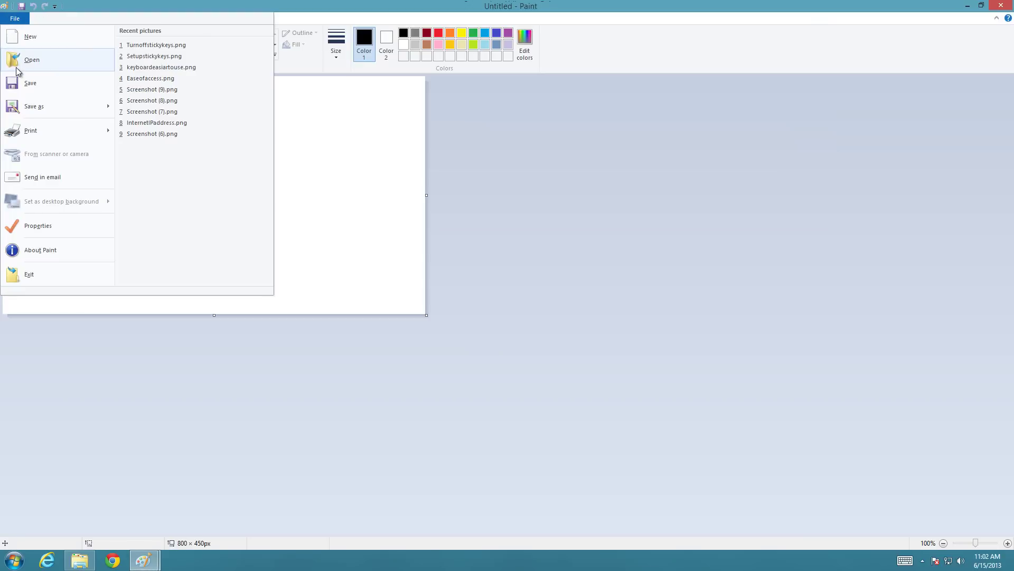
pyautogui.click(47, 64)
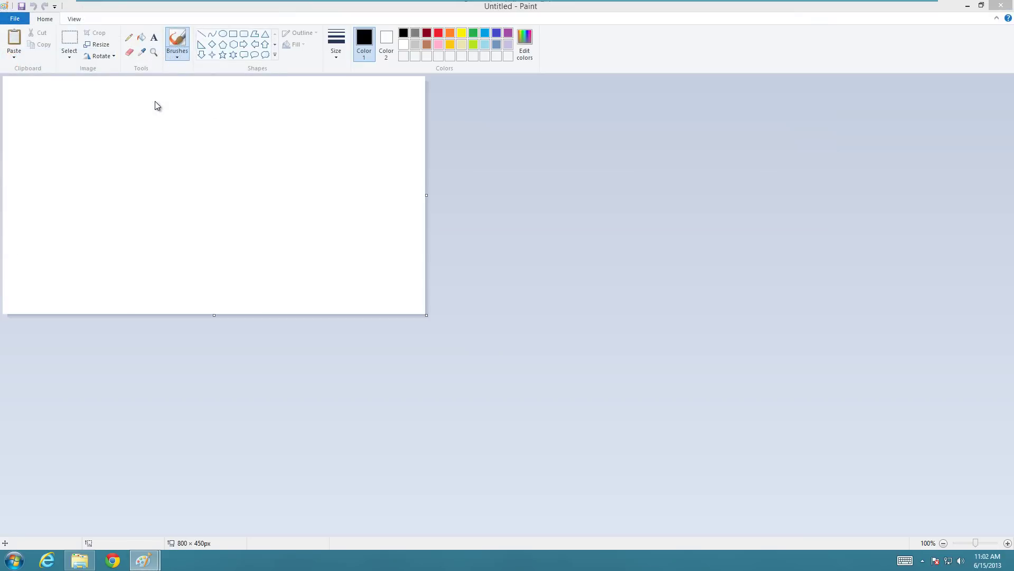
# Dismiss the Open dialog and choose the rectangular Select tool on Screenshot (14).png.
pyautogui.click(497, 7)
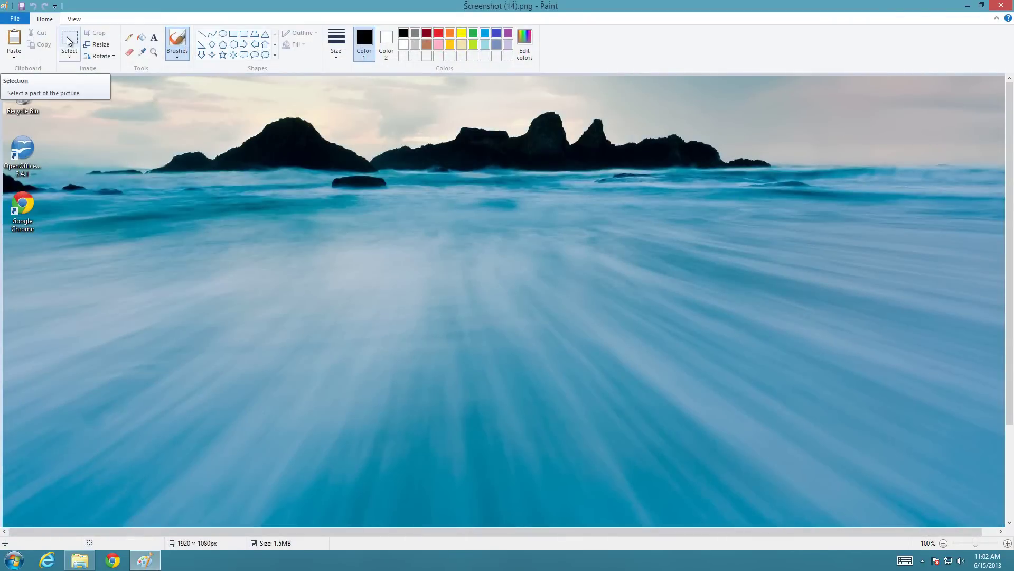
pyautogui.click(68, 41)
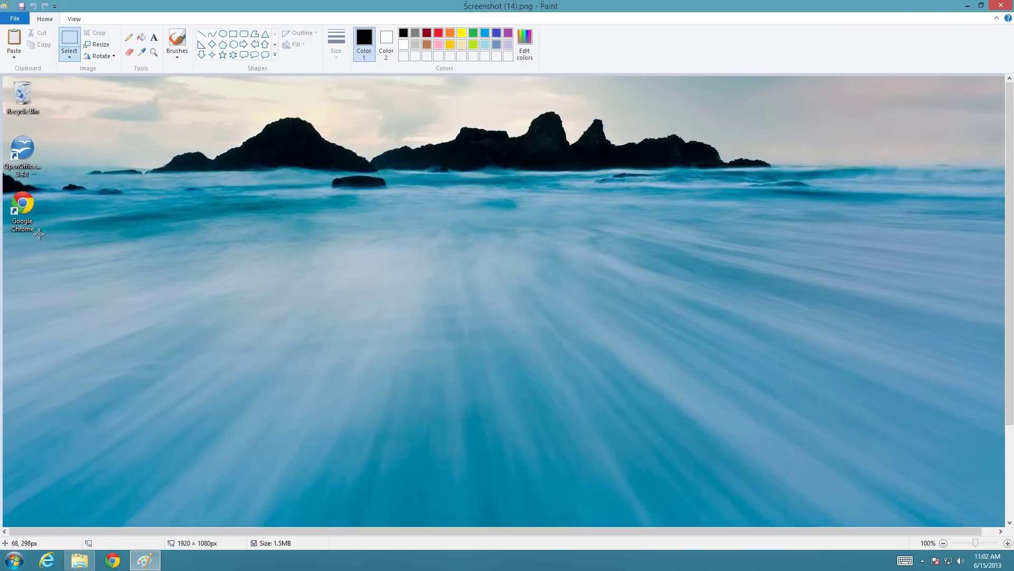
# Select the 69 × 300 px strip of three desktop icons and drag it to mid-picture.
pyautogui.moveTo(39, 234); pyautogui.dragTo(4, 74)
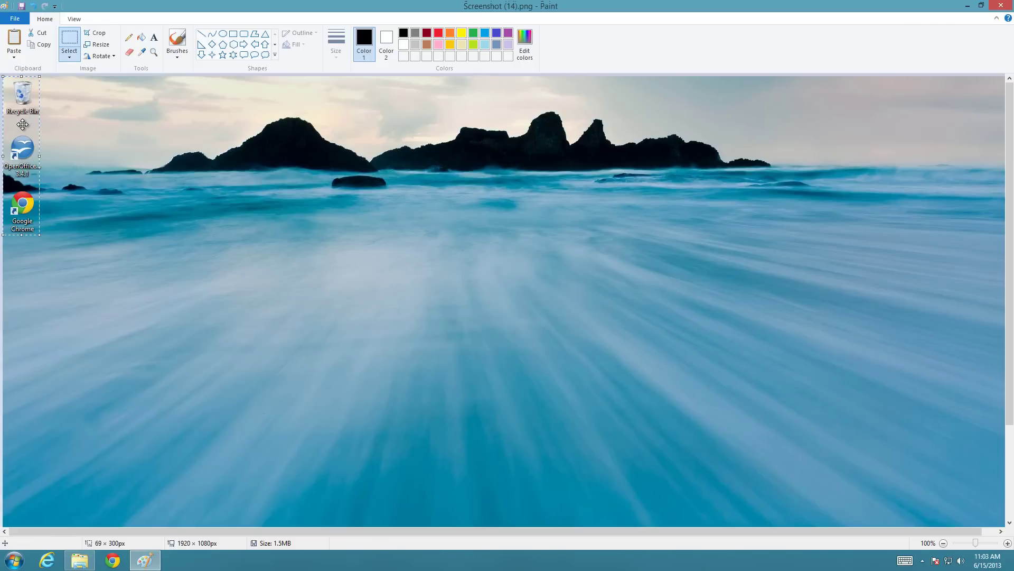
pyautogui.moveTo(22, 124); pyautogui.dragTo(479, 272)
pyautogui.moveTo(286, 296); pyautogui.dragTo(297, 271)
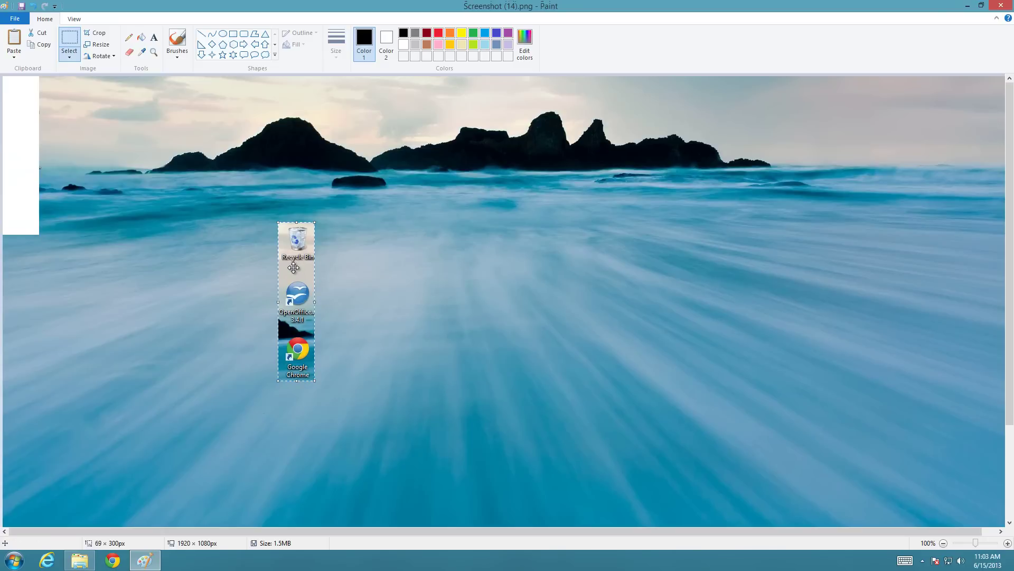
pyautogui.moveTo(294, 270); pyautogui.dragTo(434, 241)
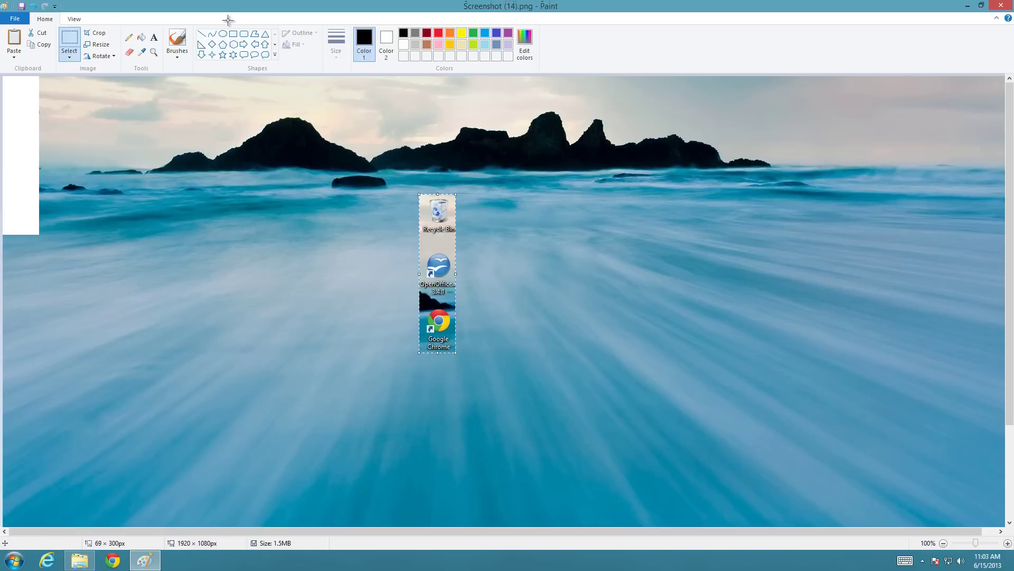
# Crop the image to the selected 69 × 300 px three-icon strip.
pyautogui.click(102, 36)
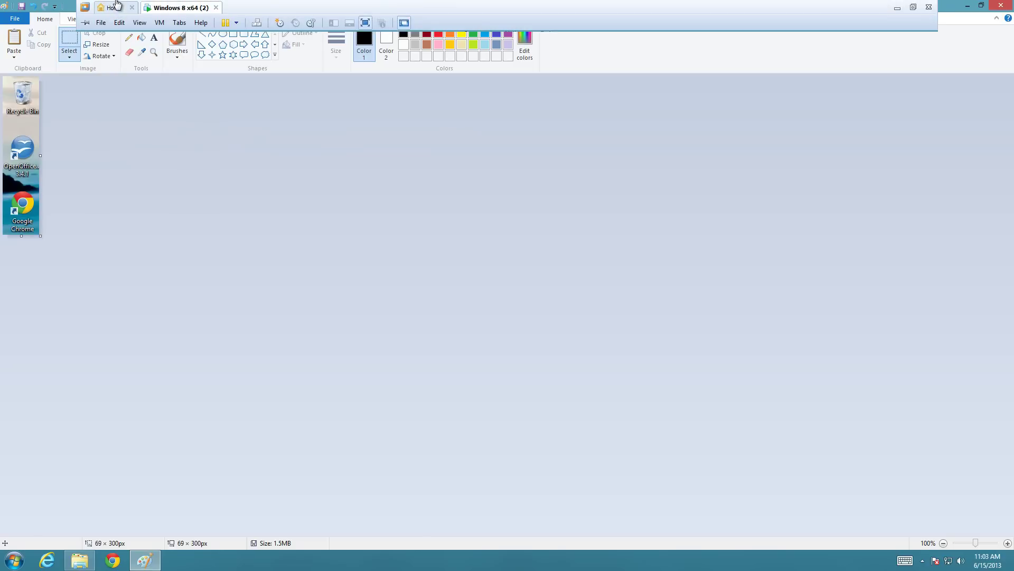
# Save the cropped picture as Screenshot (14)edited.png, accepting the transparency warning.
pyautogui.click(15, 18)
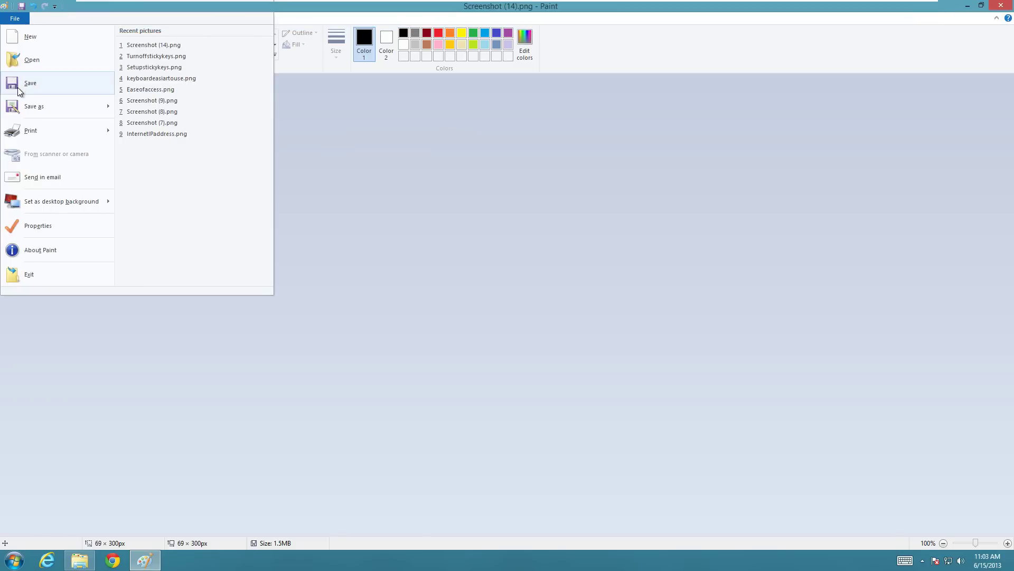
pyautogui.click(541, 190)
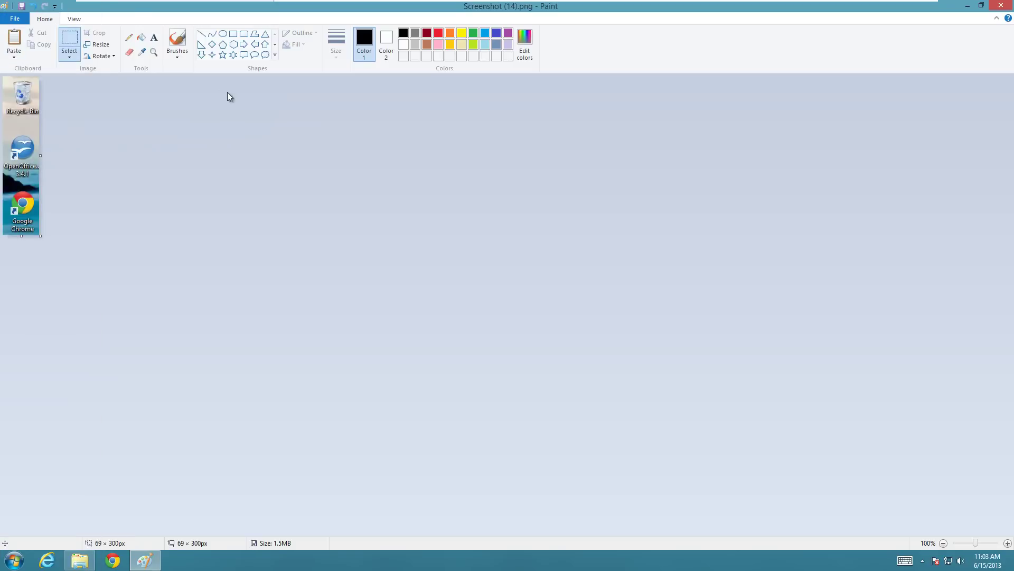
pyautogui.click(19, 18)
pyautogui.click(172, 123)
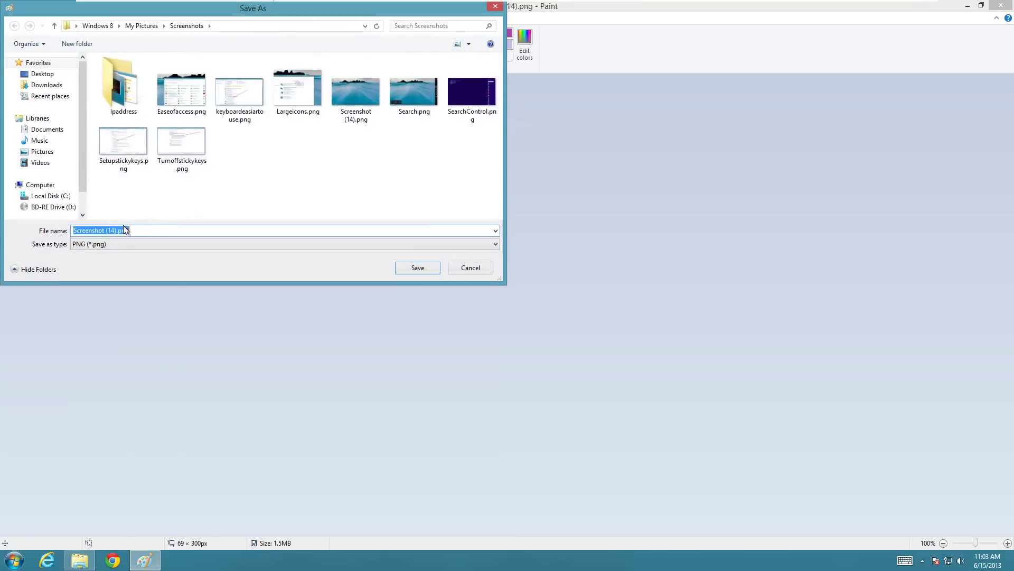
pyautogui.click(117, 231)
pyautogui.write('edited')
pyautogui.click(410, 267)
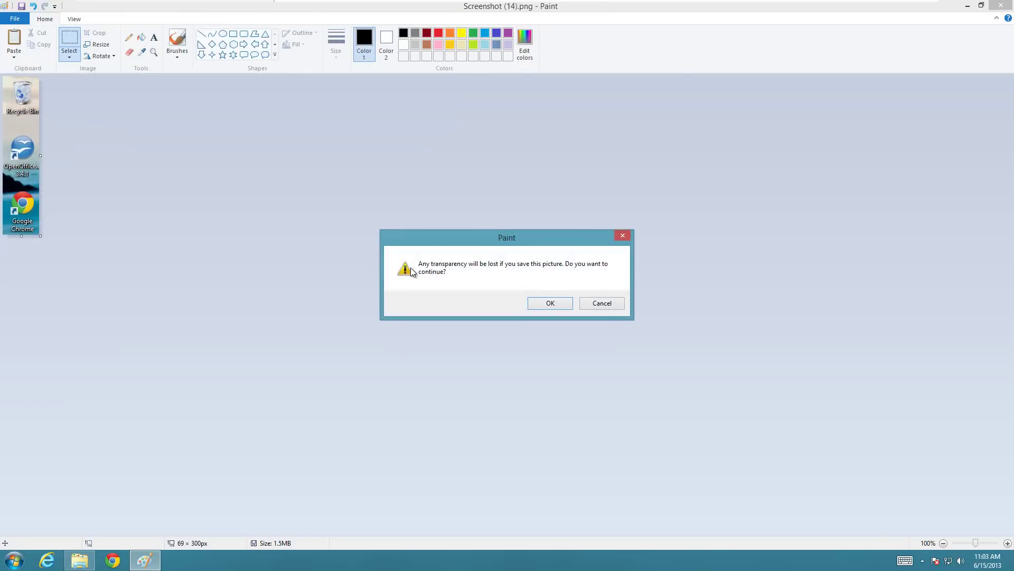
pyautogui.click(554, 303)
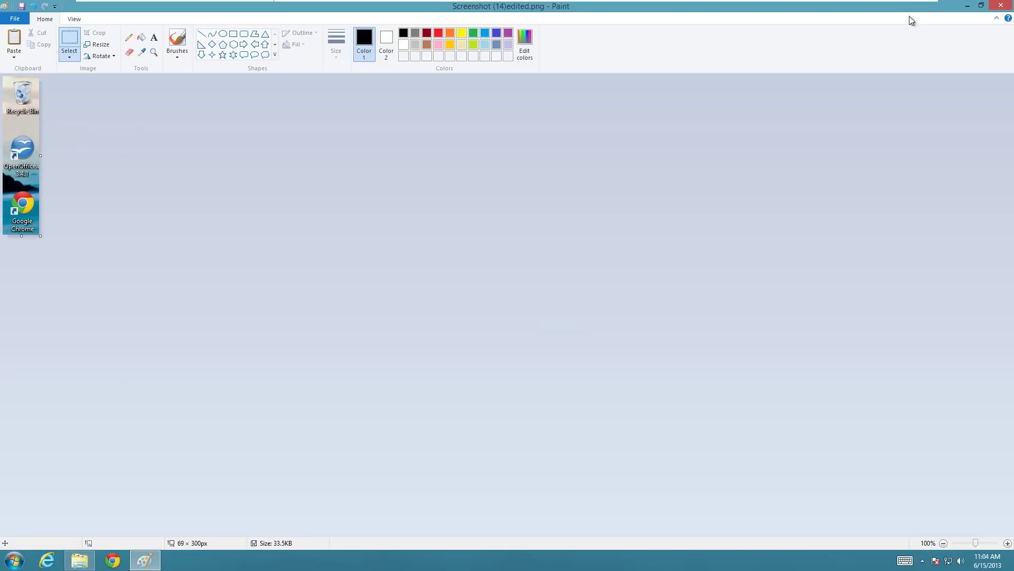
# Close Paint and reopen the original Screenshot (14).png for editing.
pyautogui.click(1000, 8)
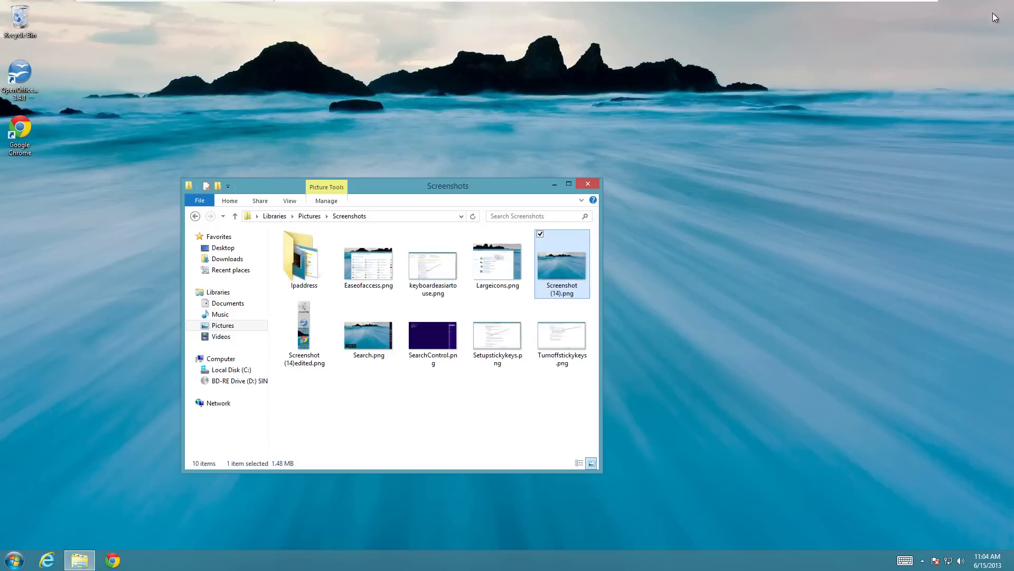
pyautogui.rightClick(564, 270)
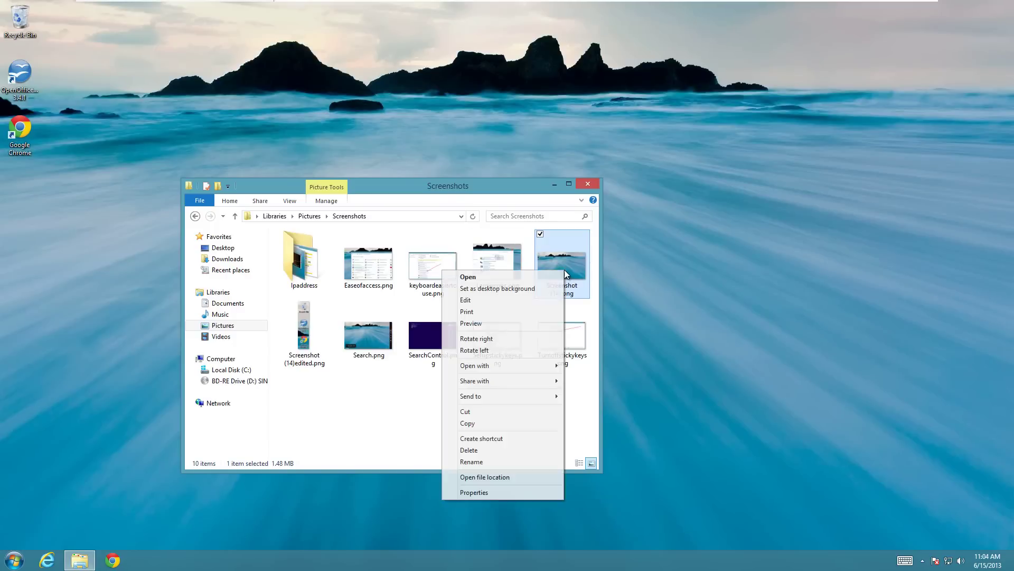
pyautogui.click(502, 305)
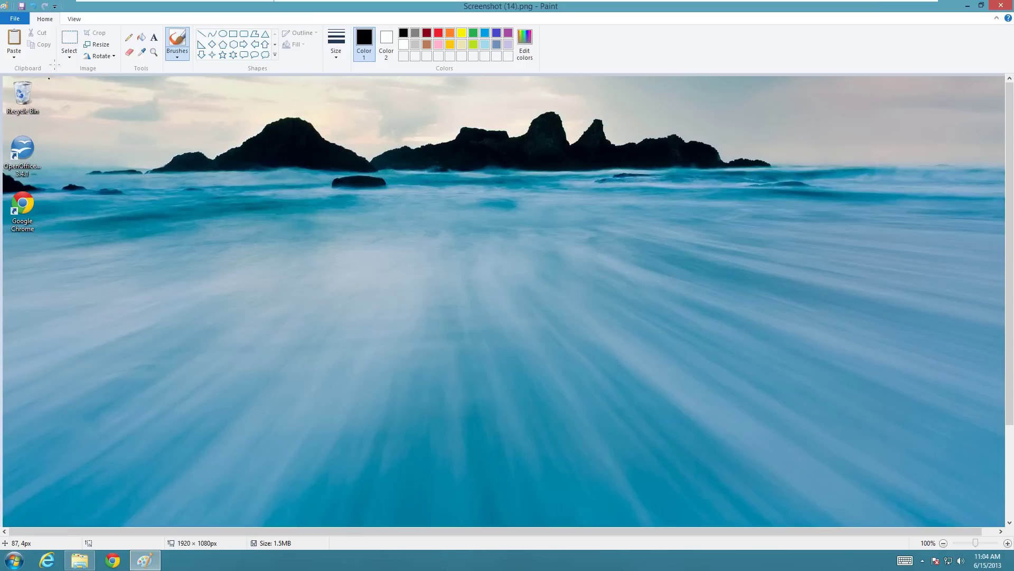
# Select the three left-edge desktop icons and crop the original screenshot to them.
pyautogui.click(69, 40)
pyautogui.moveTo(49, 77); pyautogui.dragTo(50, 80)
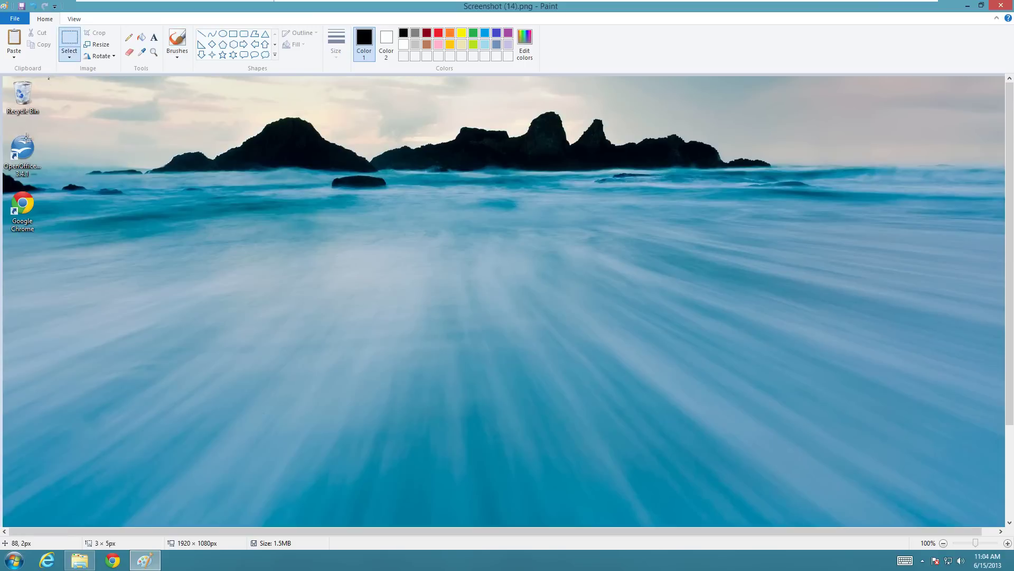
pyautogui.moveTo(26, 136); pyautogui.dragTo(2, 257)
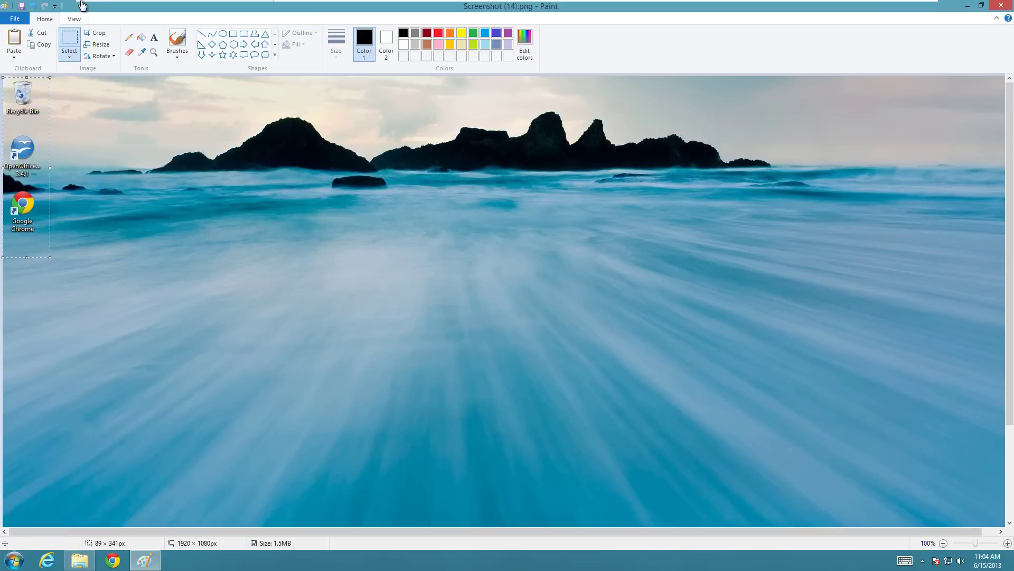
pyautogui.click(108, 35)
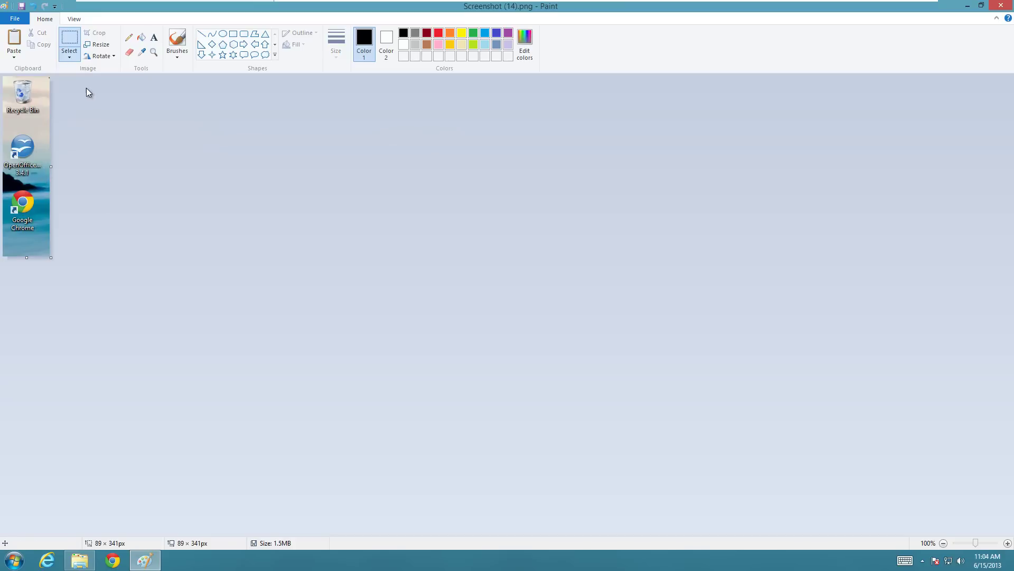
# Close Paint and choose Don't Save to discard the crop.
pyautogui.click(5, 20)
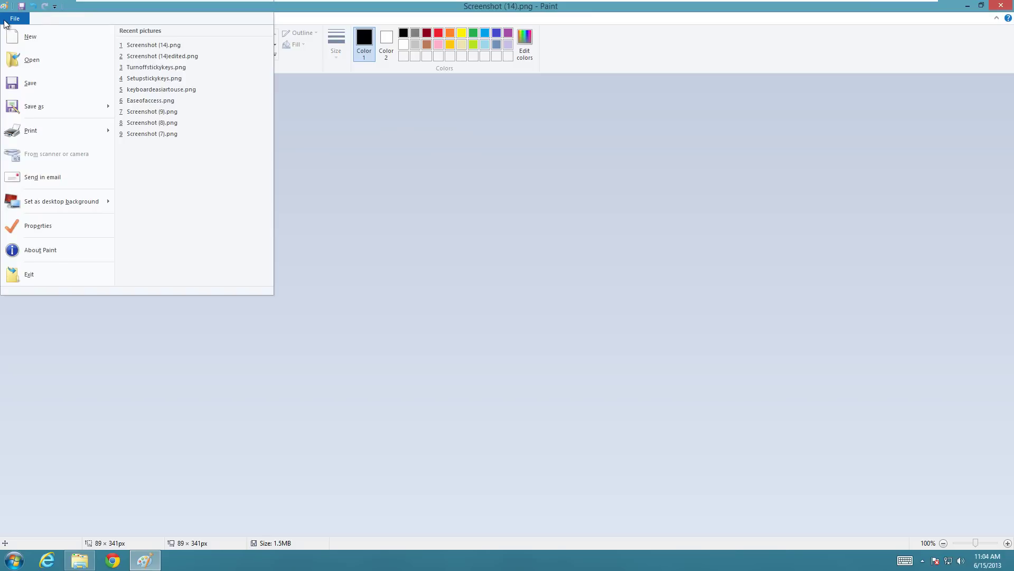
pyautogui.click(5, 21)
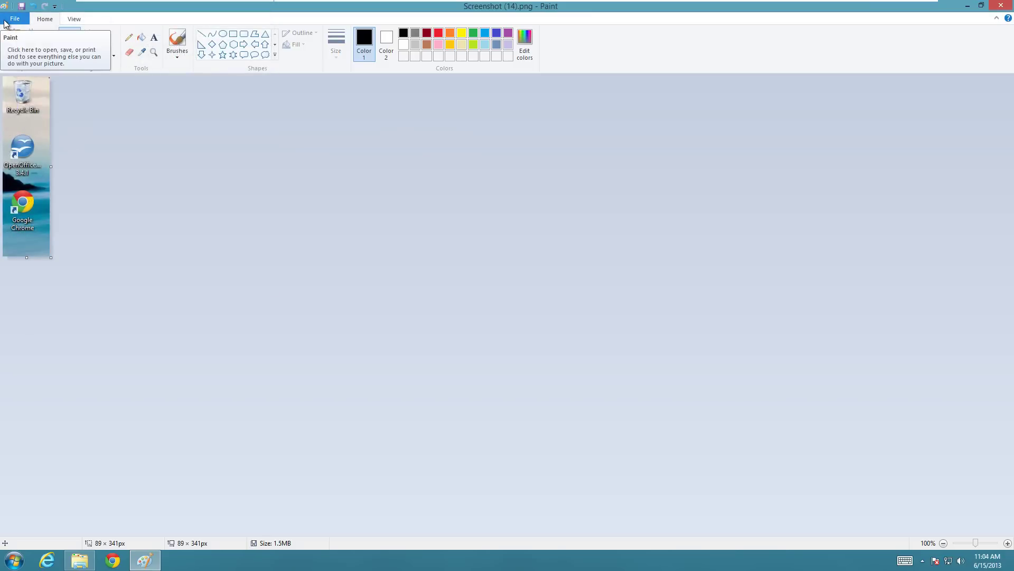
pyautogui.click(135, 142)
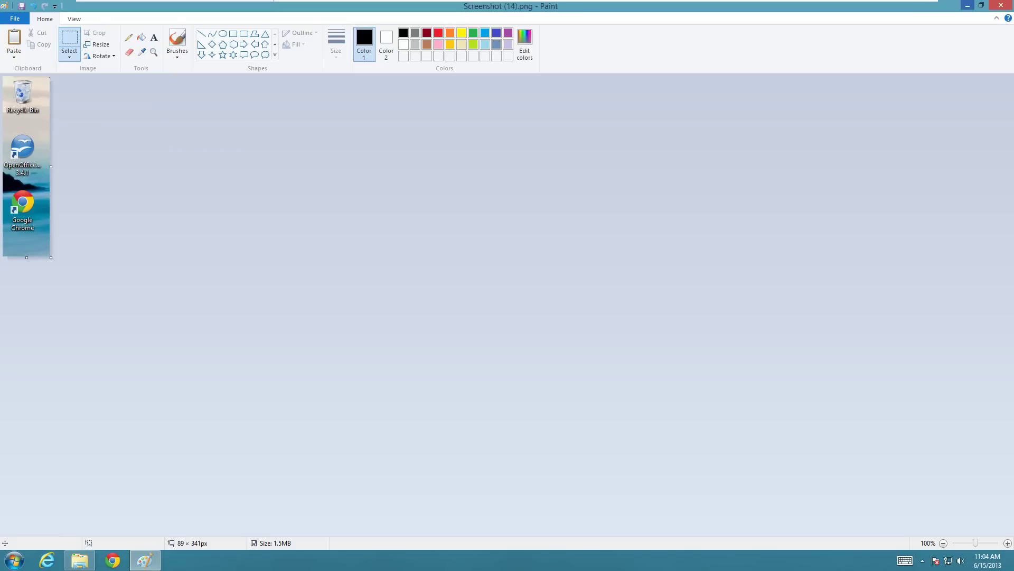
pyautogui.click(1007, 7)
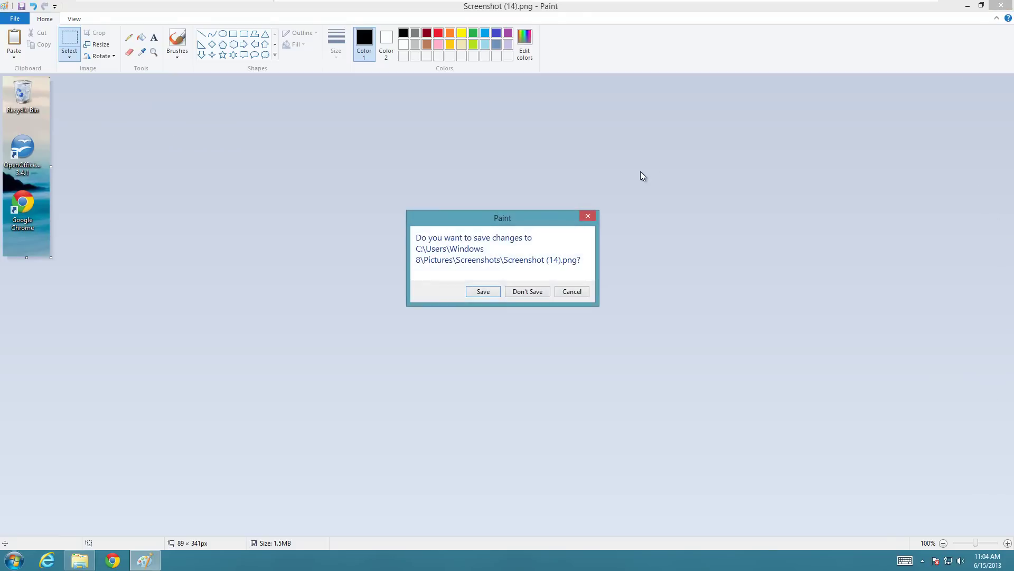
pyautogui.click(518, 290)
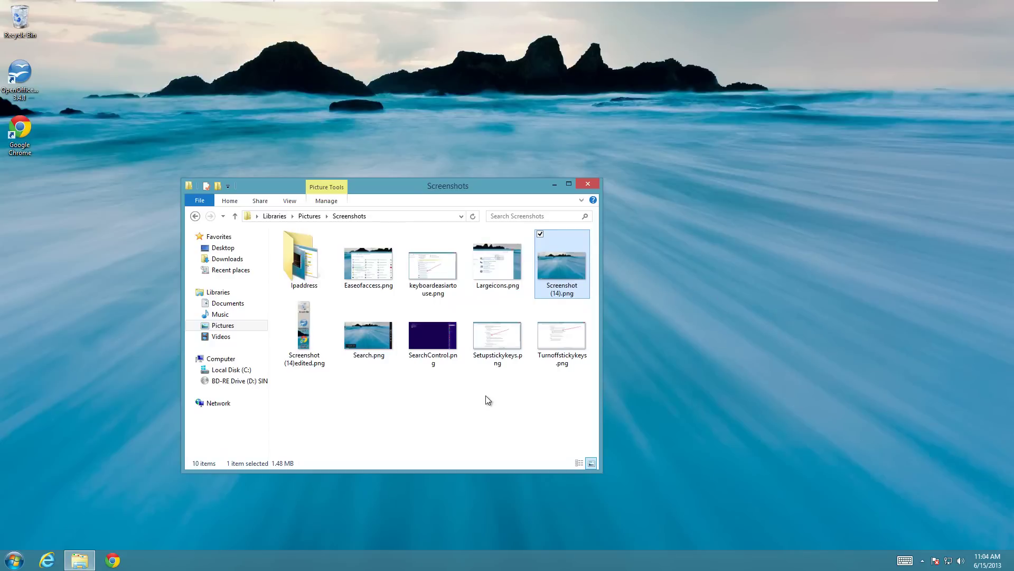
# View Screenshot (14).png's Properties to confirm its 1.48 MB size, then close them.
pyautogui.click(466, 408)
pyautogui.click(570, 263)
pyautogui.rightClick(570, 261)
pyautogui.click(509, 484)
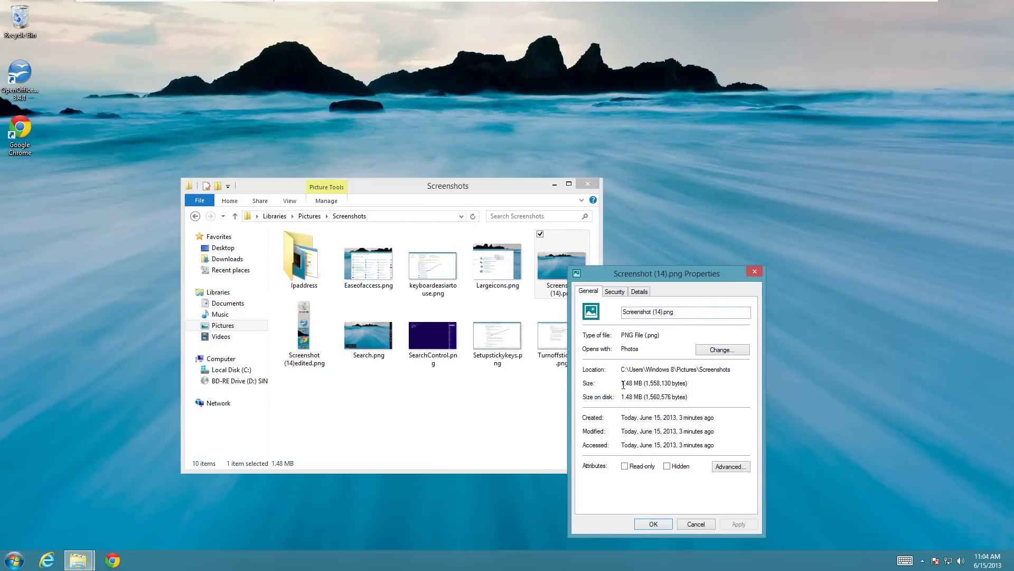
pyautogui.click(755, 272)
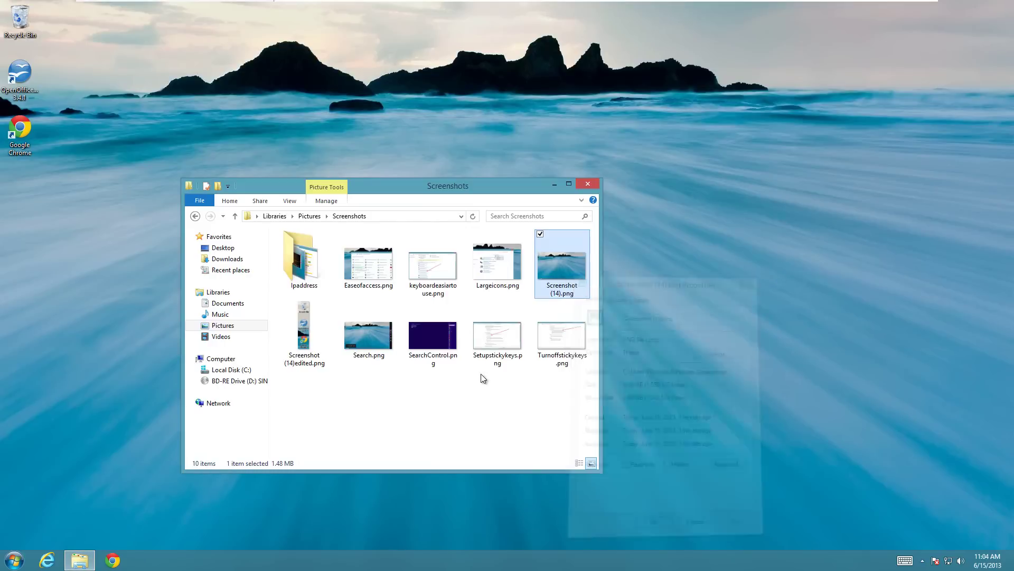
# Open Properties for Screenshot (14)edited.png, showing its 33.4 KB size.
pyautogui.click(305, 339)
pyautogui.rightClick(305, 340)
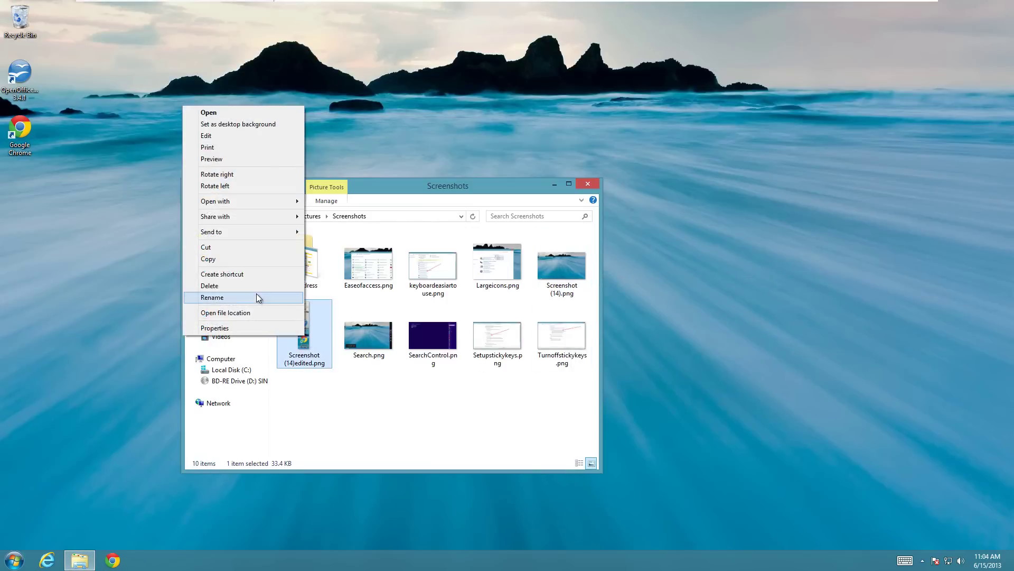
pyautogui.click(251, 328)
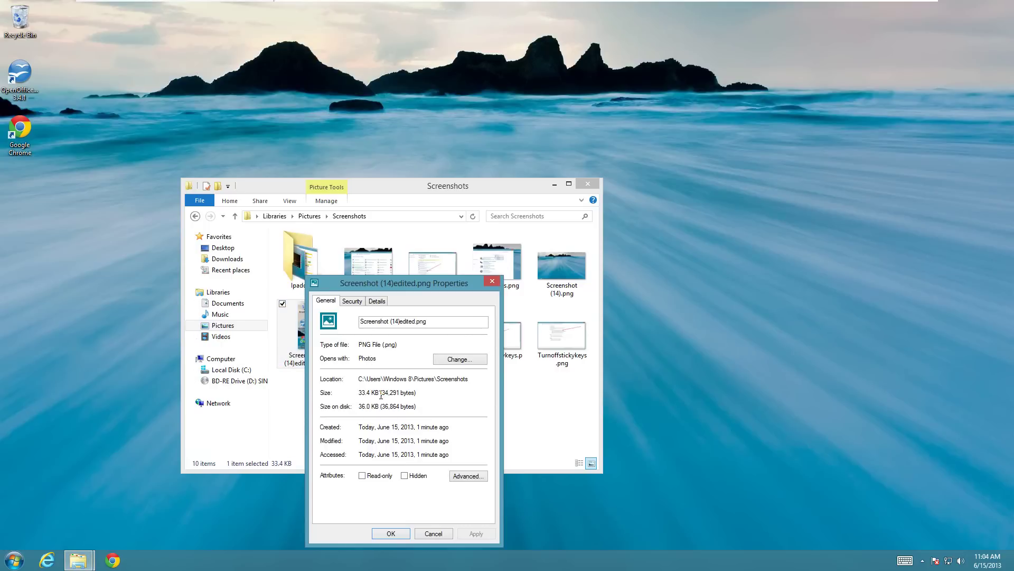
# Close the edited file's Properties dialog, then the Screenshots folder window.
pyautogui.click(492, 281)
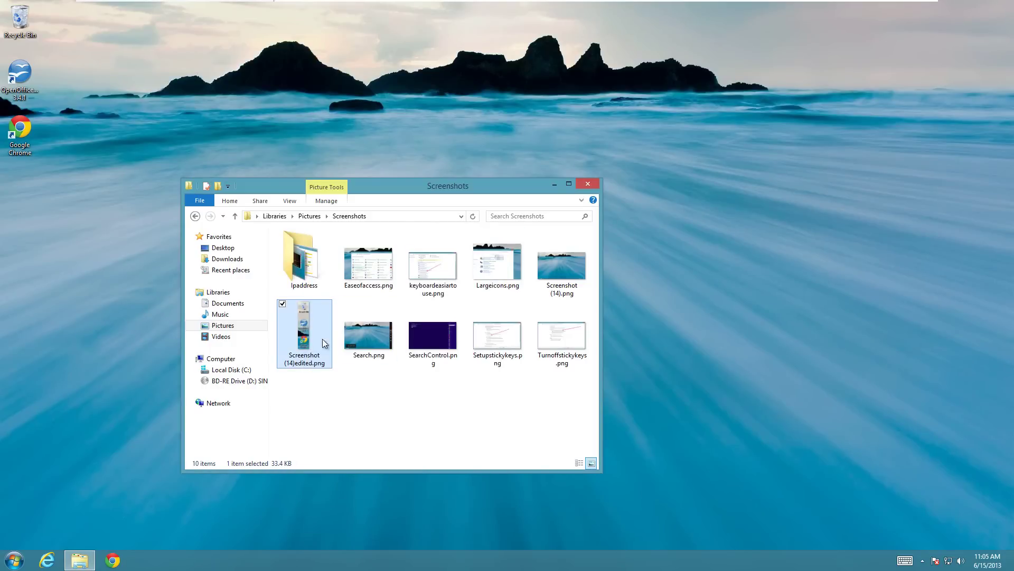
pyautogui.moveTo(590, 263)
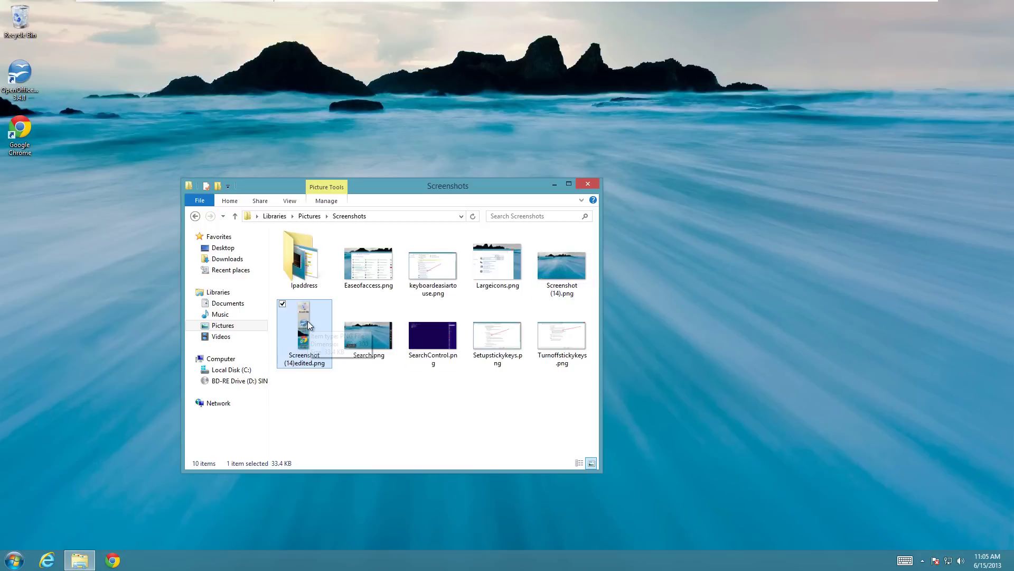
pyautogui.moveTo(286, 351)
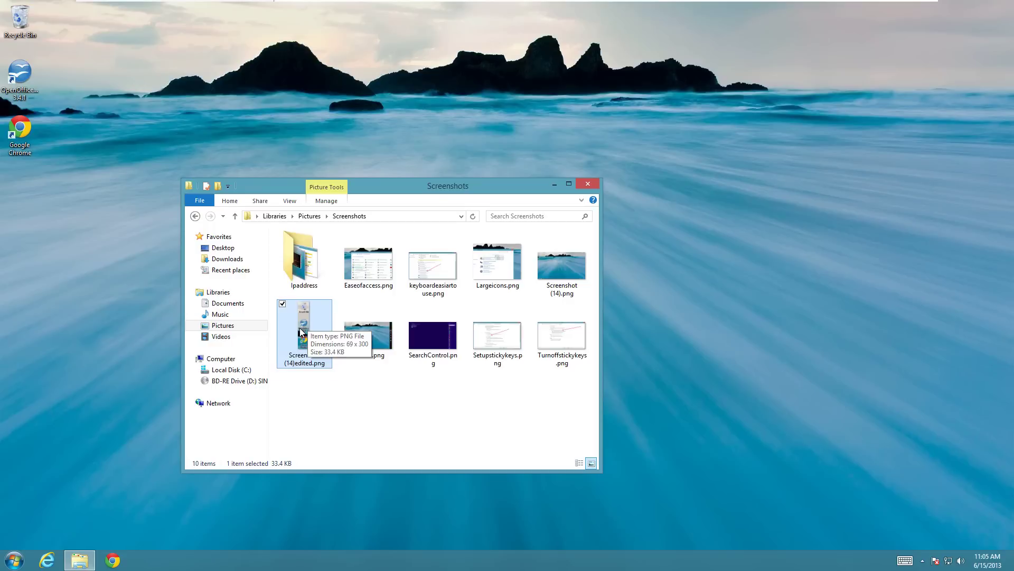
pyautogui.click(586, 184)
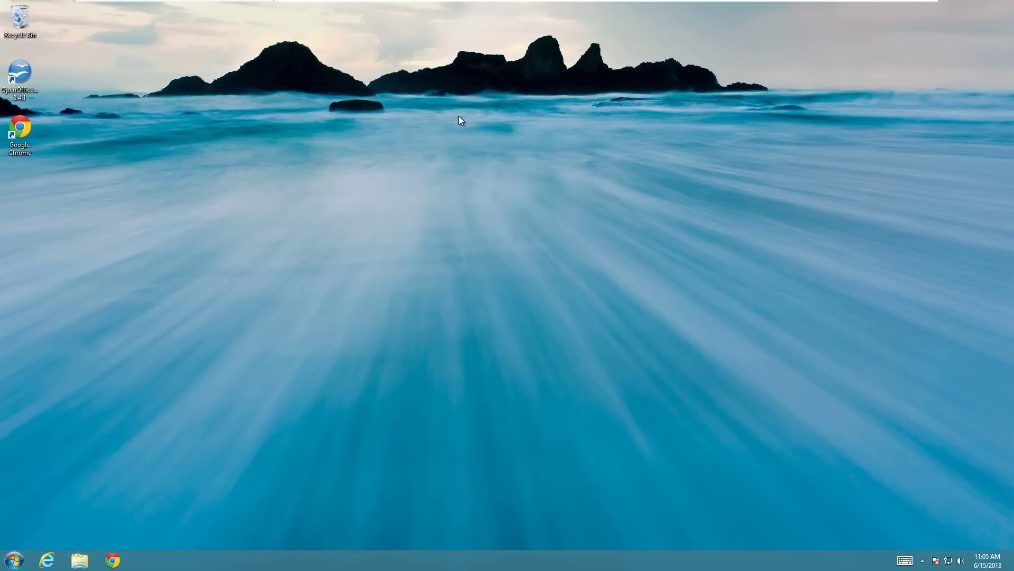